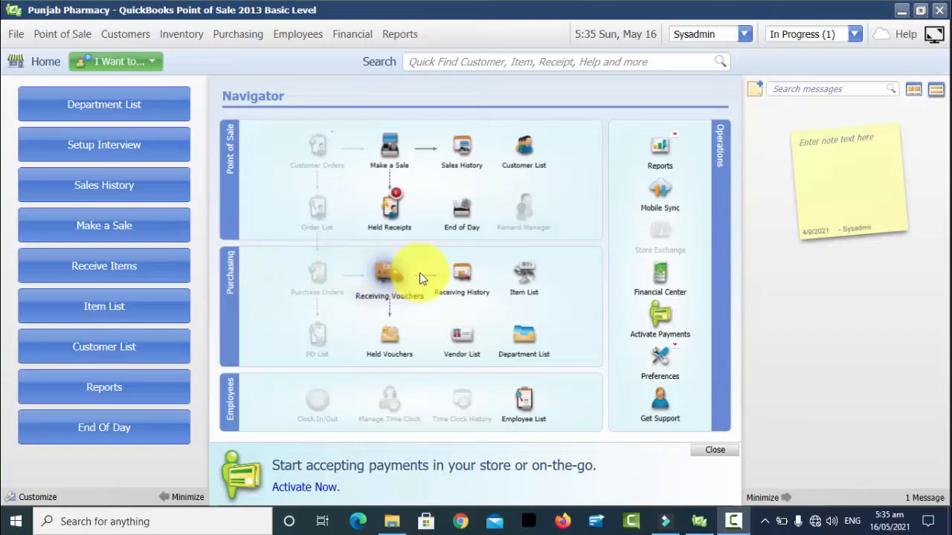
Step: From the Vendor List, start a new vendor, cancel it and return to the Home navigator
click(461, 340)
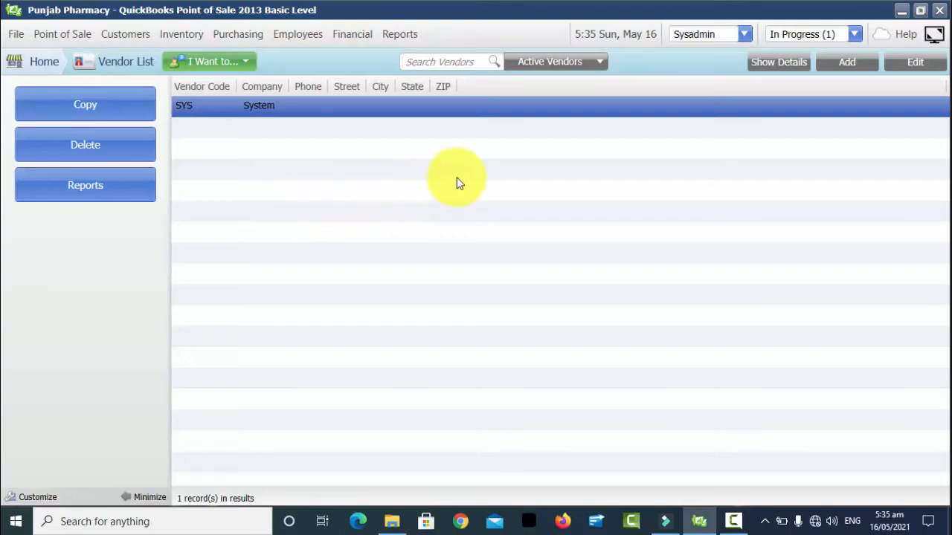
click(850, 65)
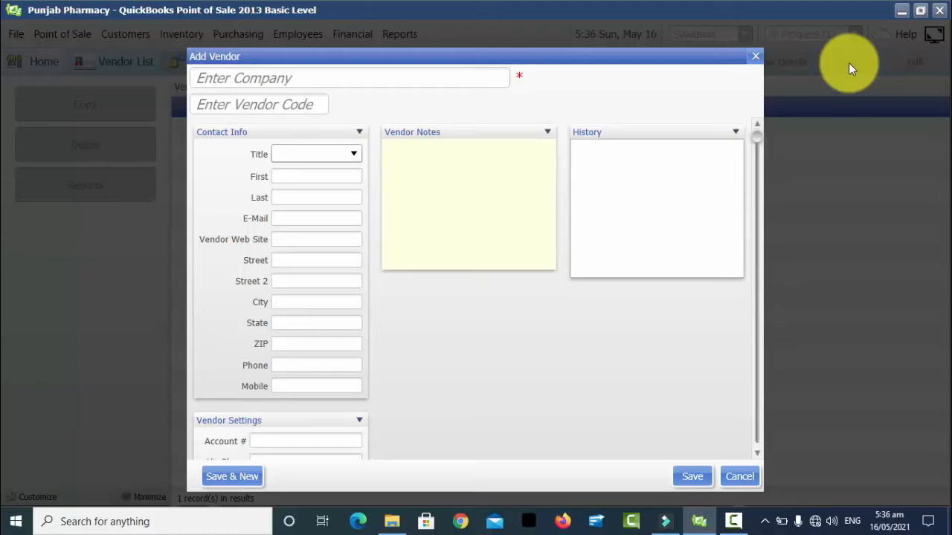
click(756, 56)
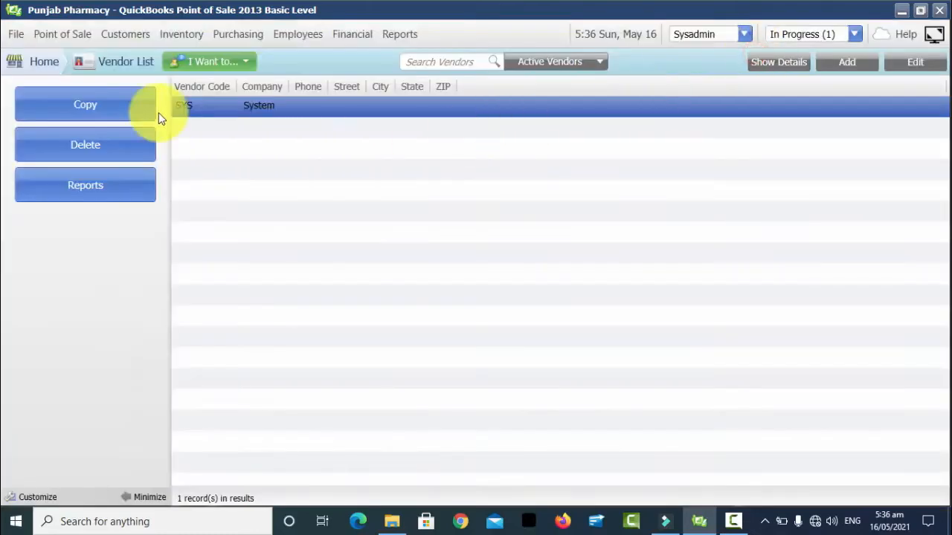
click(26, 66)
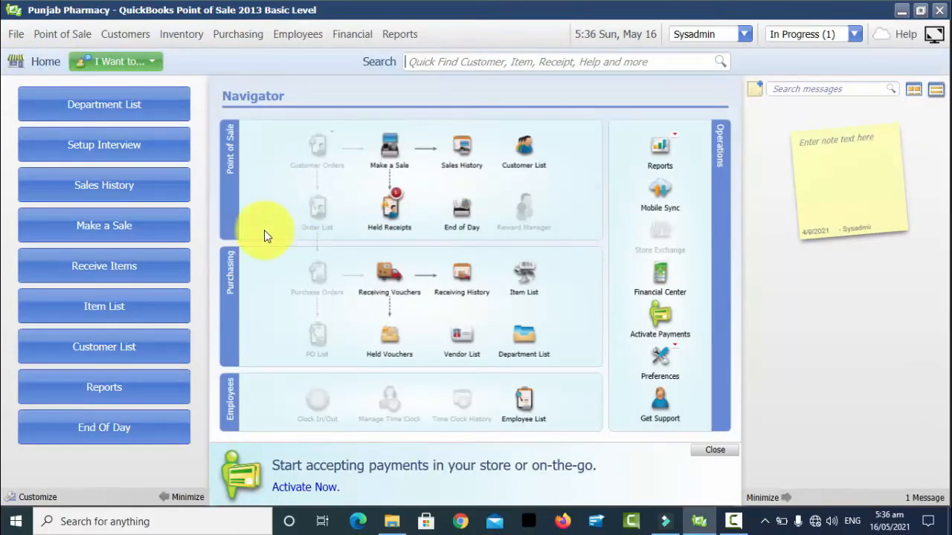
Step: Start a new vendor from the Purchasing menu, cancel it and return Home
click(238, 34)
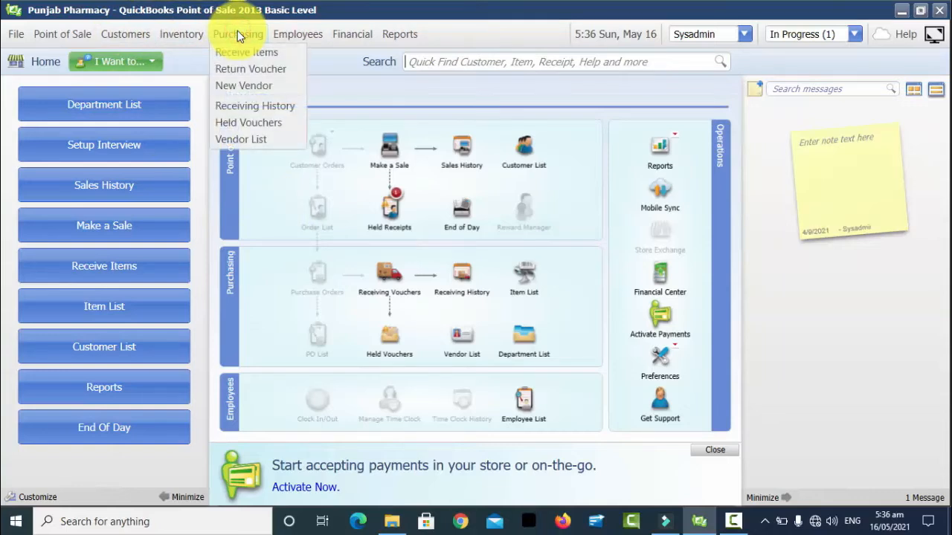
click(239, 86)
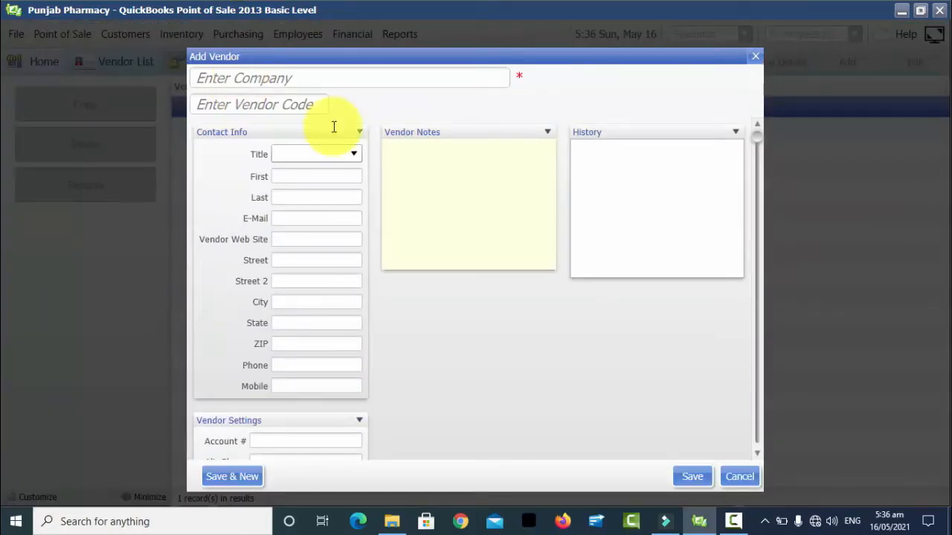
click(736, 479)
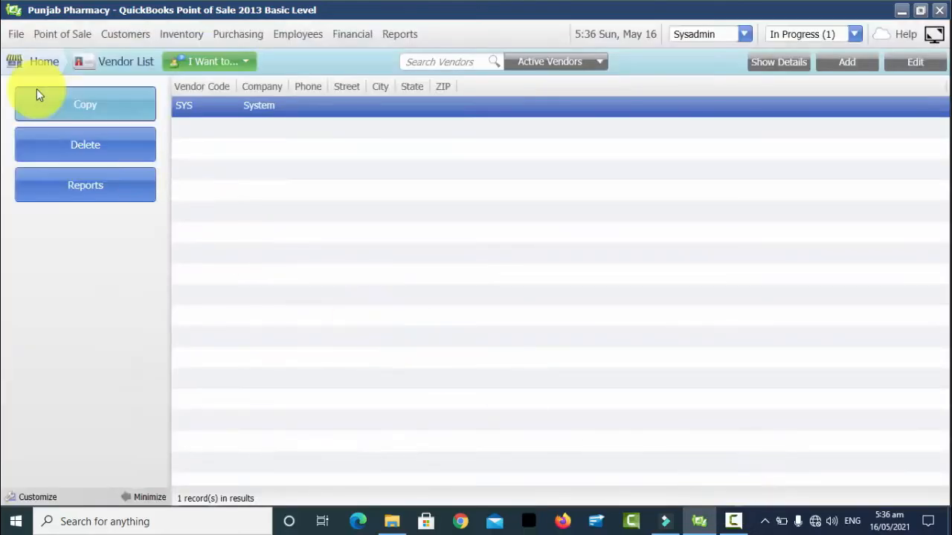
click(12, 61)
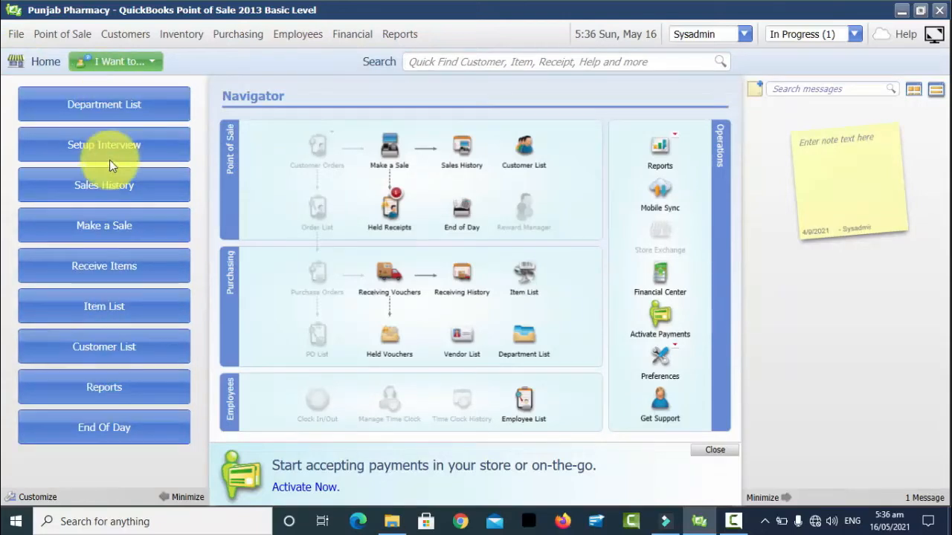
Step: Add Vendor List to the sidebar shortcuts above Customer List and close the customization settings
click(146, 473)
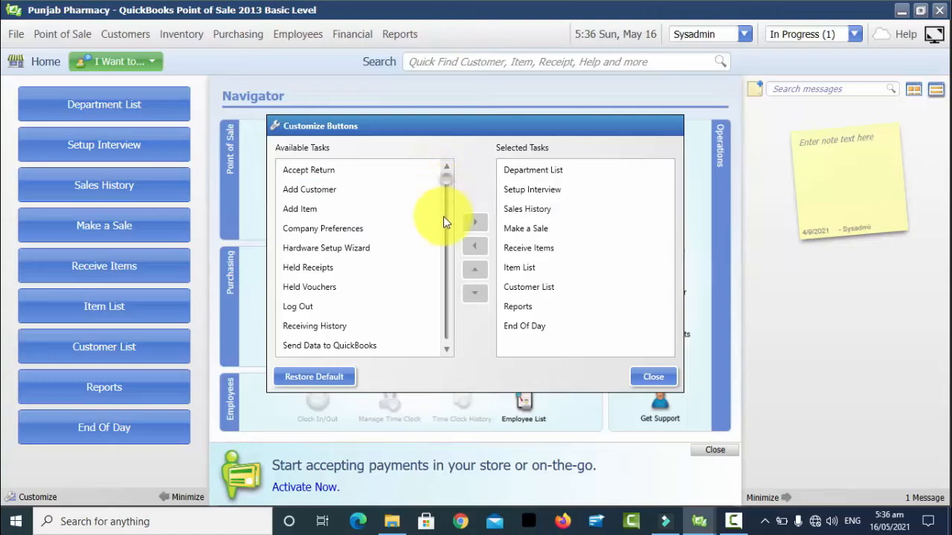
drag(443, 207, 442, 255)
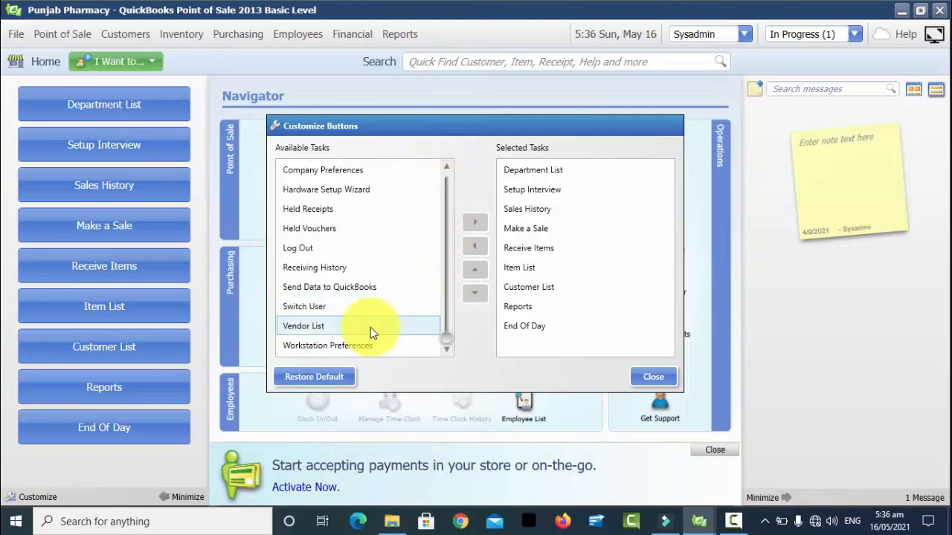
click(332, 331)
click(477, 221)
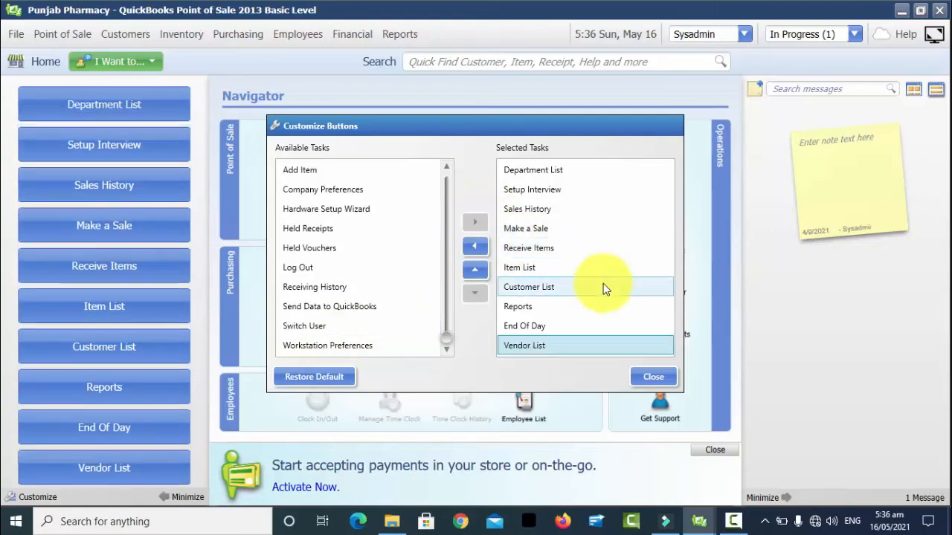
drag(572, 349, 563, 297)
click(476, 270)
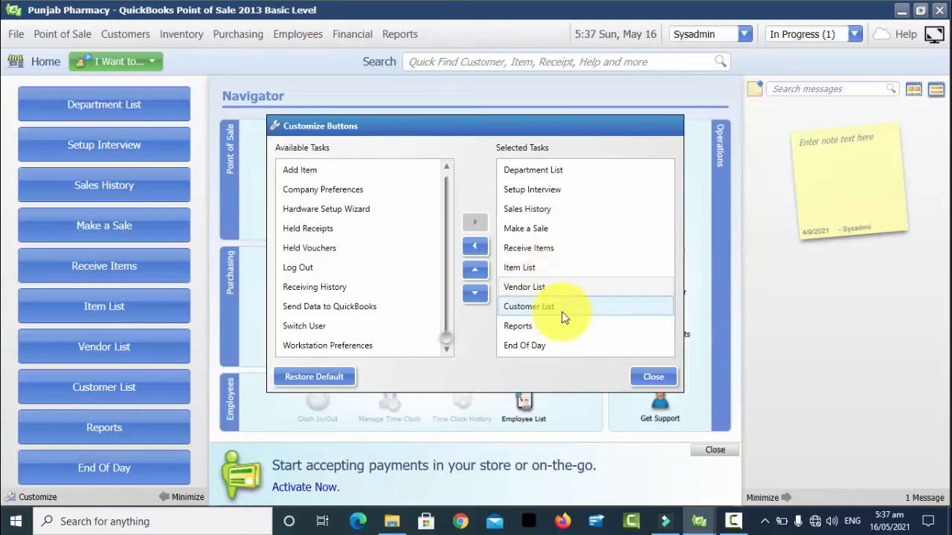
click(651, 374)
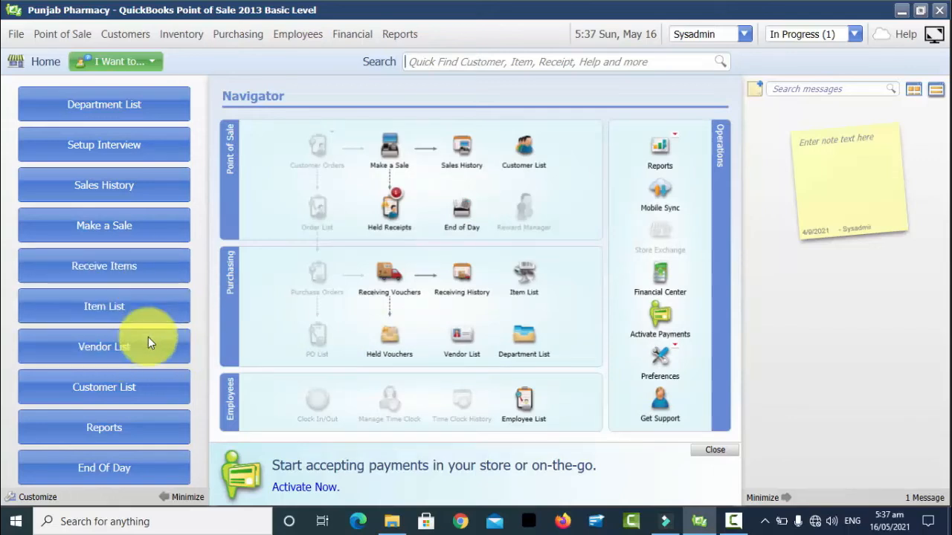
Step: Open a new Add Vendor form from the Vendor List sidebar button
click(123, 346)
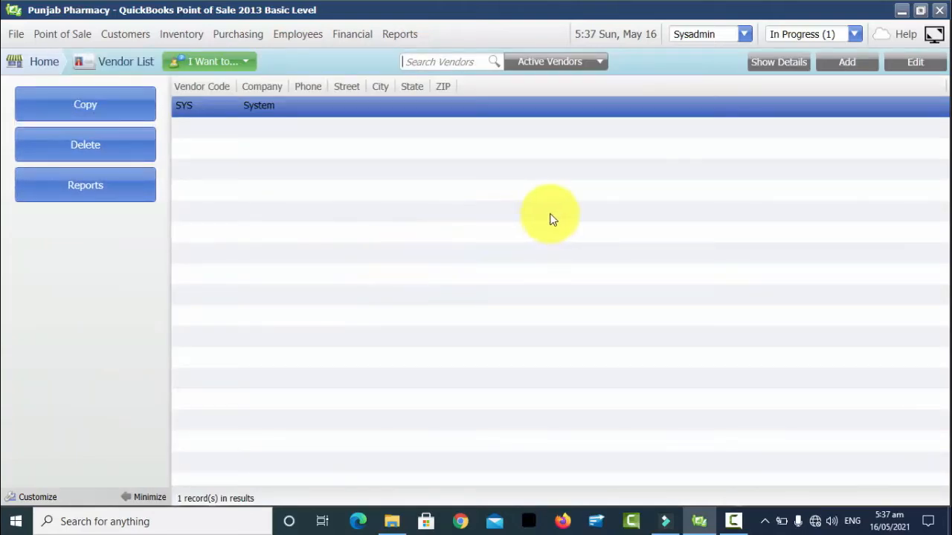
click(842, 70)
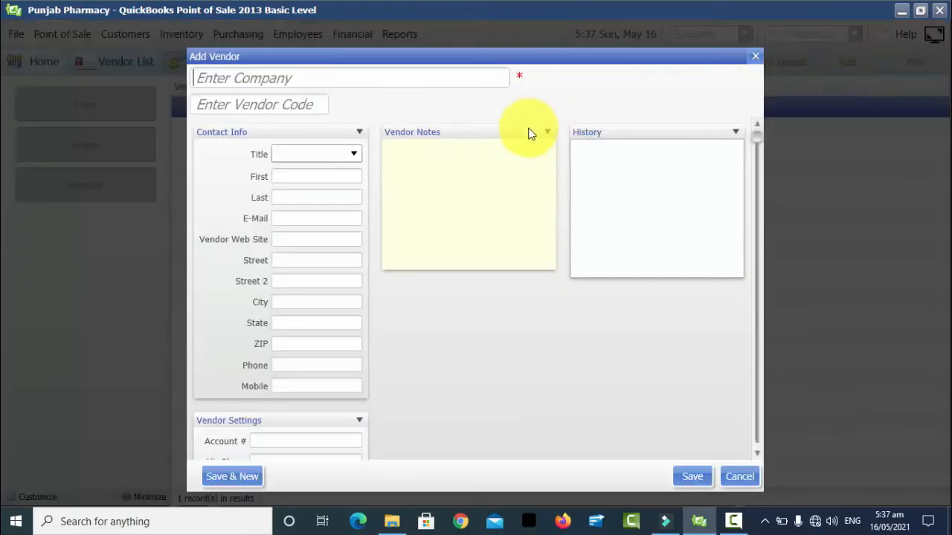
click(393, 79)
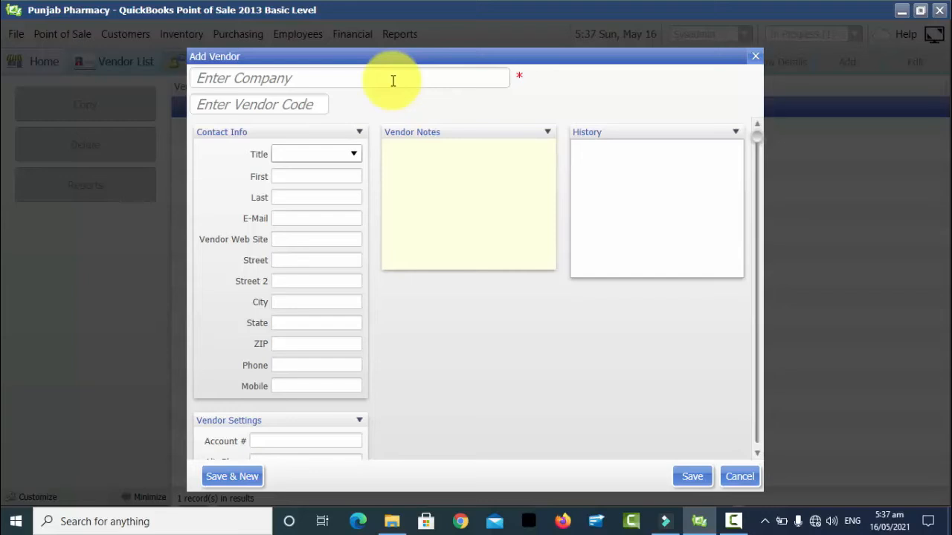
click(341, 80)
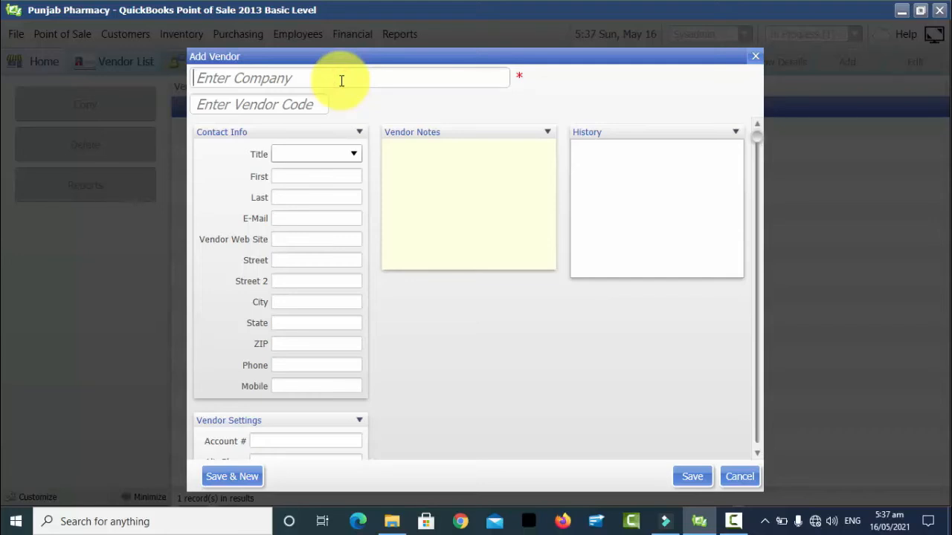
Step: Enter company name 'Abott Pvt Ltd' and vendor code 001
text(Abbo)
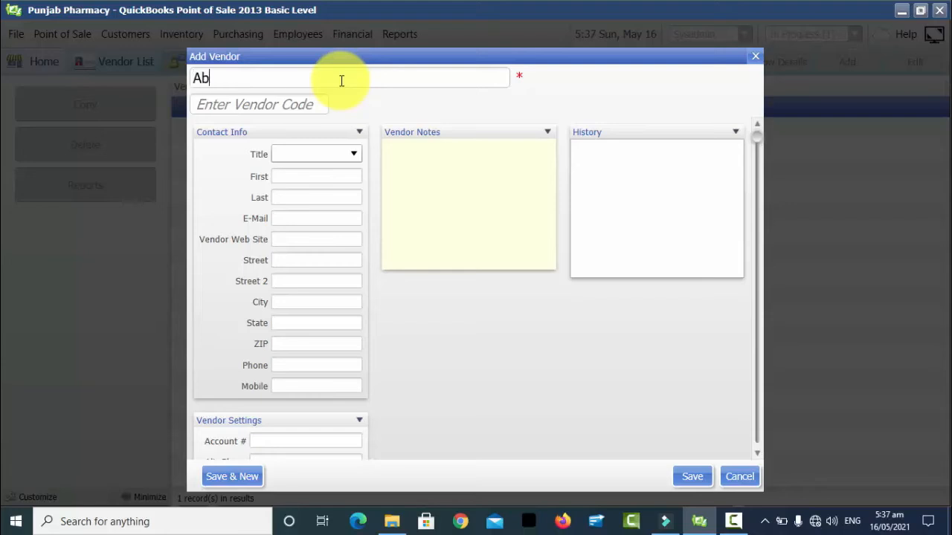
key(BackSpace)
key(BackSpace)
text(ott (P)
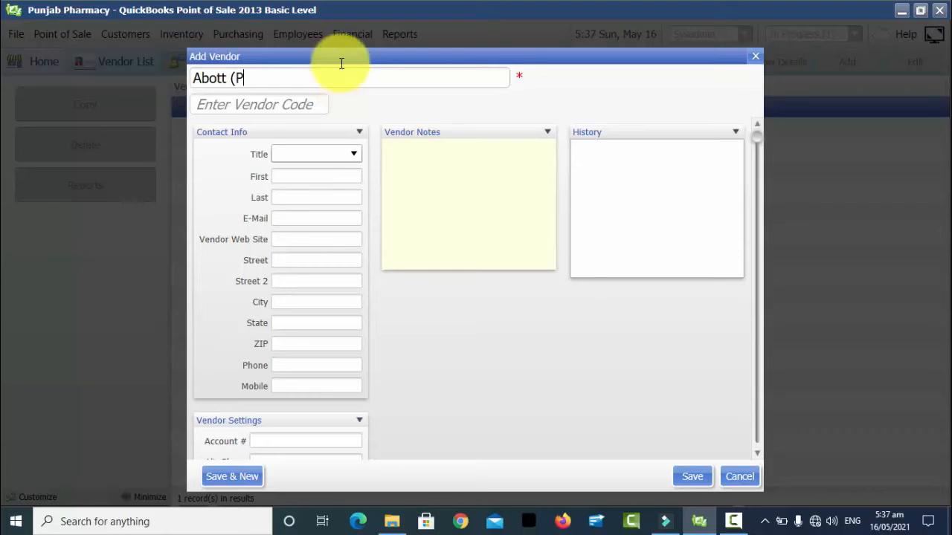
key(BackSpace)
key(BackSpace)
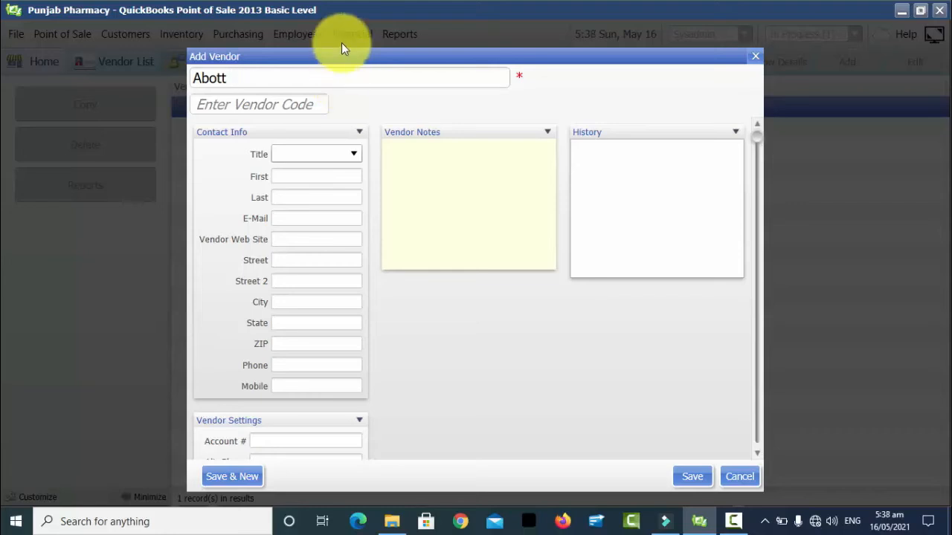
text(Pvt Ltd)
click(262, 104)
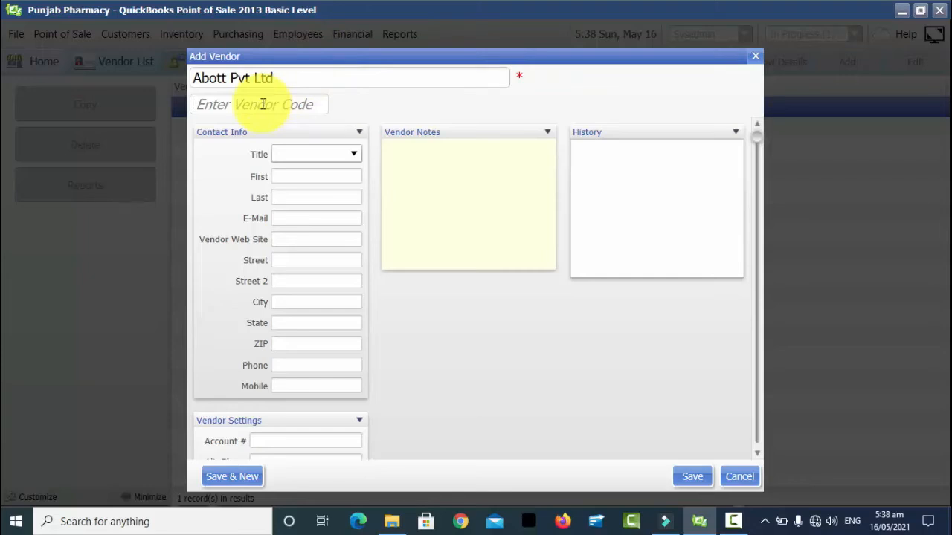
text(001)
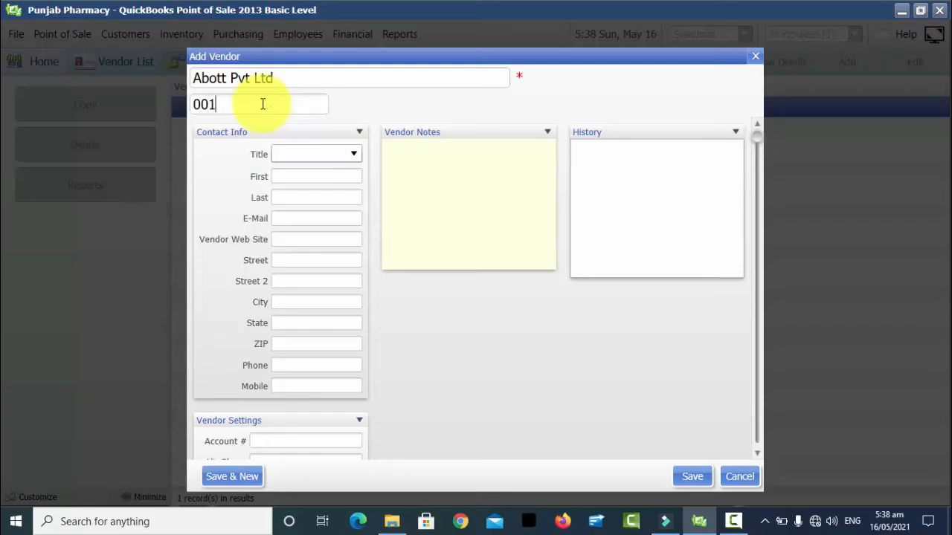
Step: Set the contact's title to Mr. and begin entering the first name
click(352, 162)
click(325, 172)
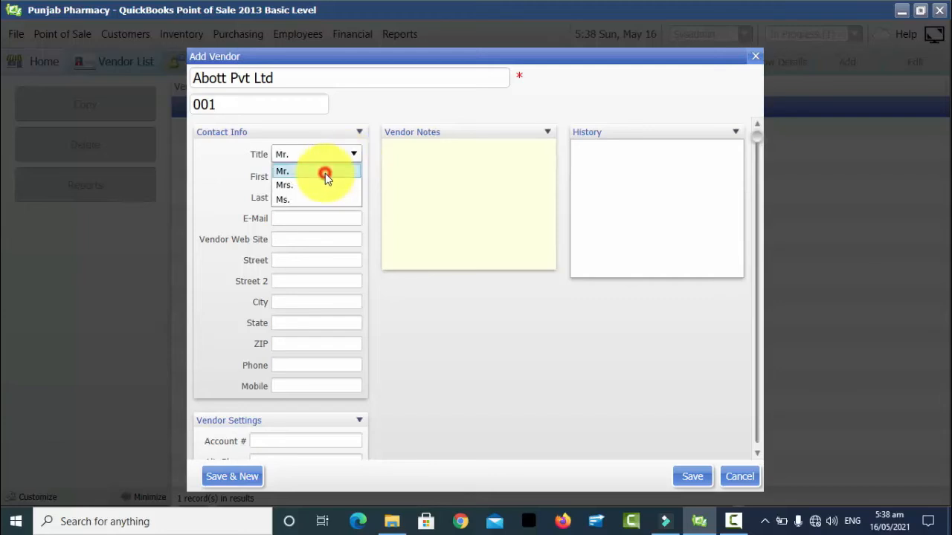
click(309, 175)
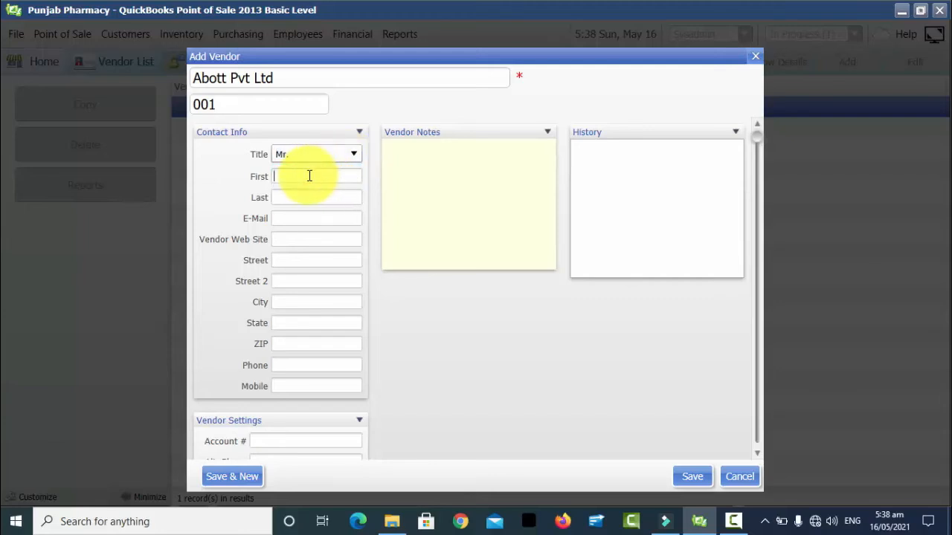
text(Al)
key(Tab)
text(A)
key(BackSpace)
key(shift+Tab)
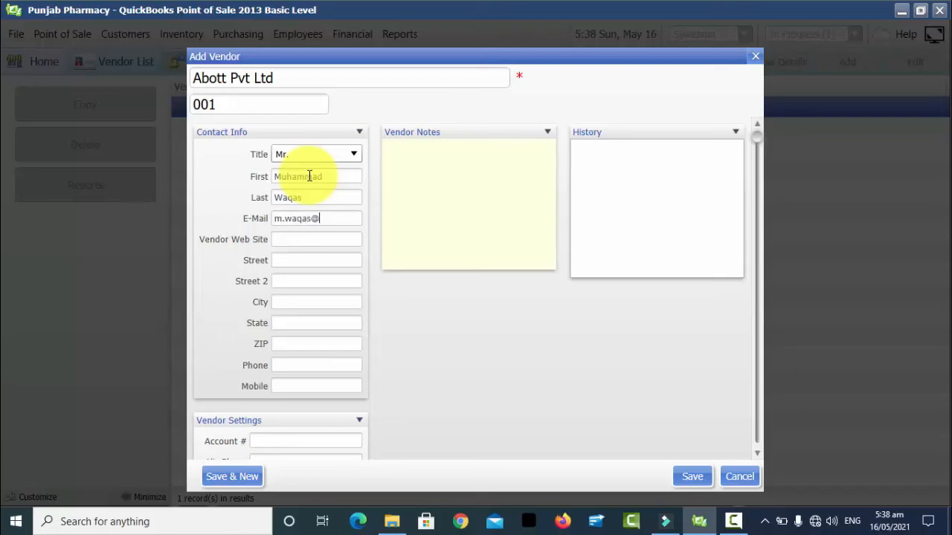
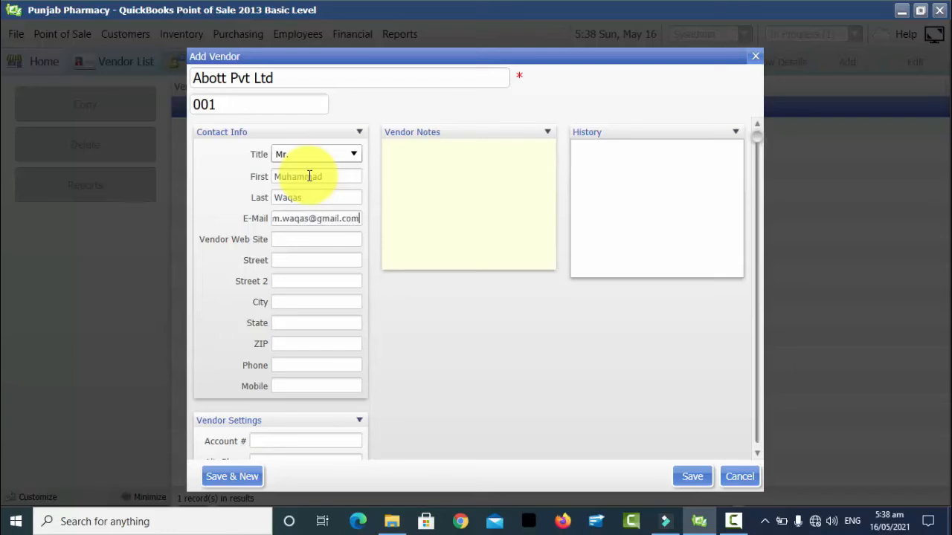
Step: Fill in the contact's first and last name, e-mail address and website abott.com.pk
text(abbo)
key(BackSpace)
key(BackSpace)
text(o)
key(BackSpace)
text(ott.com.pk)
Step: Enter the vendor's street, city, state and ZIP code, plus phone and mobile numbers
key(Tab)
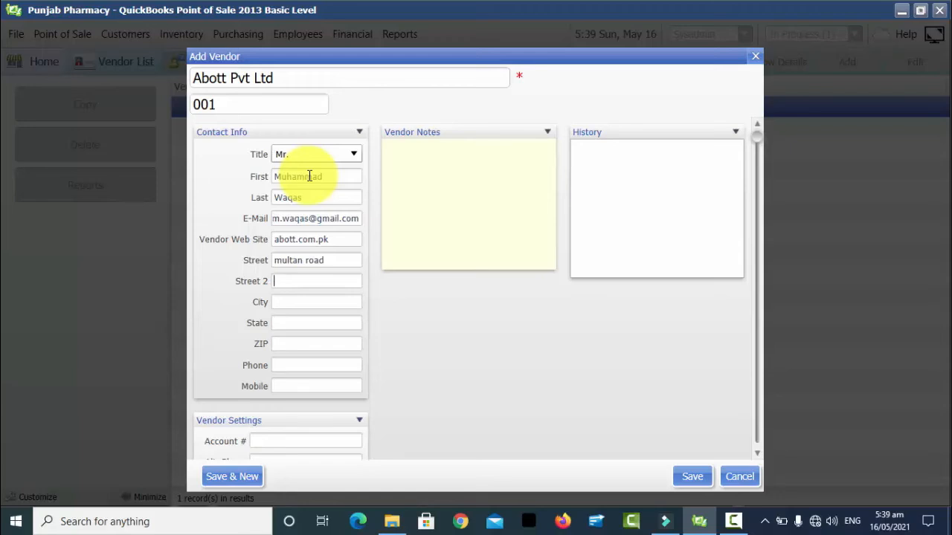
key(Tab)
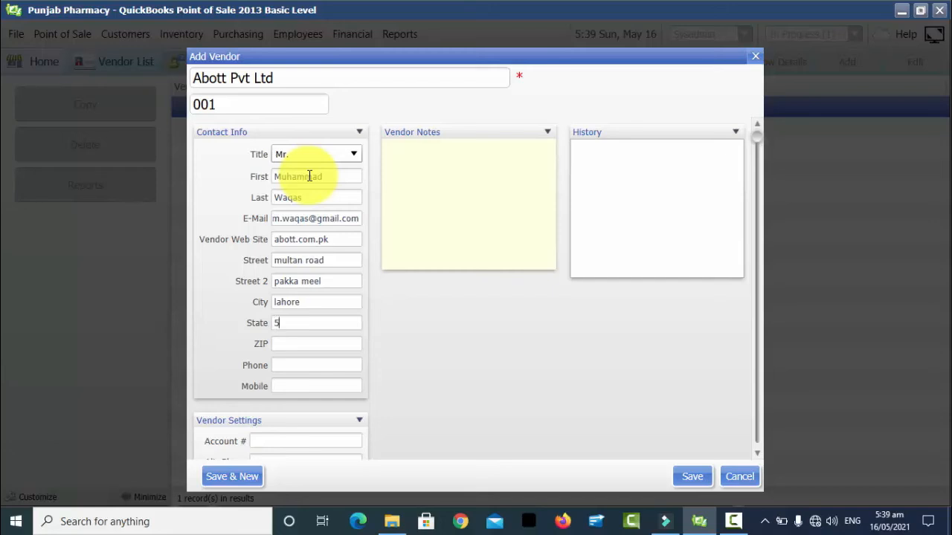
key(BackSpace)
key(BackSpace)
key(Tab)
key(Tab)
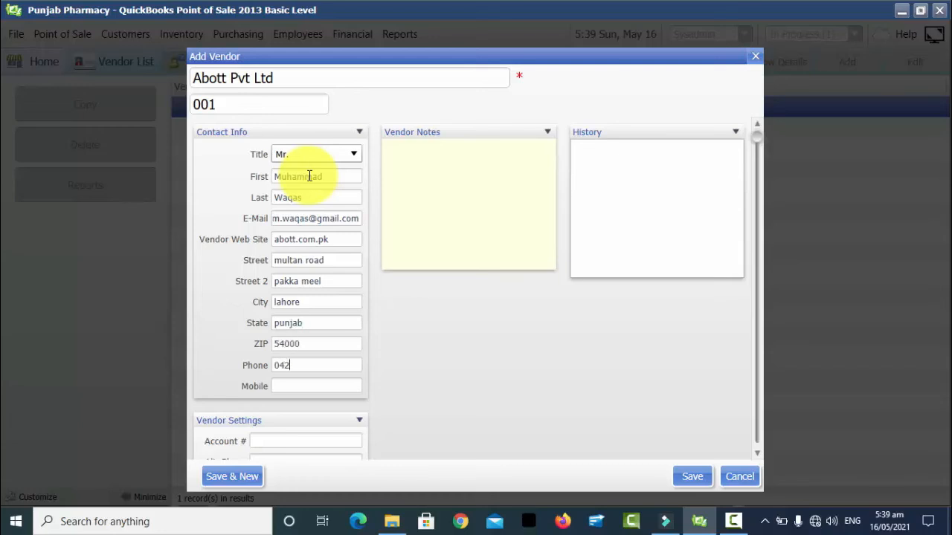
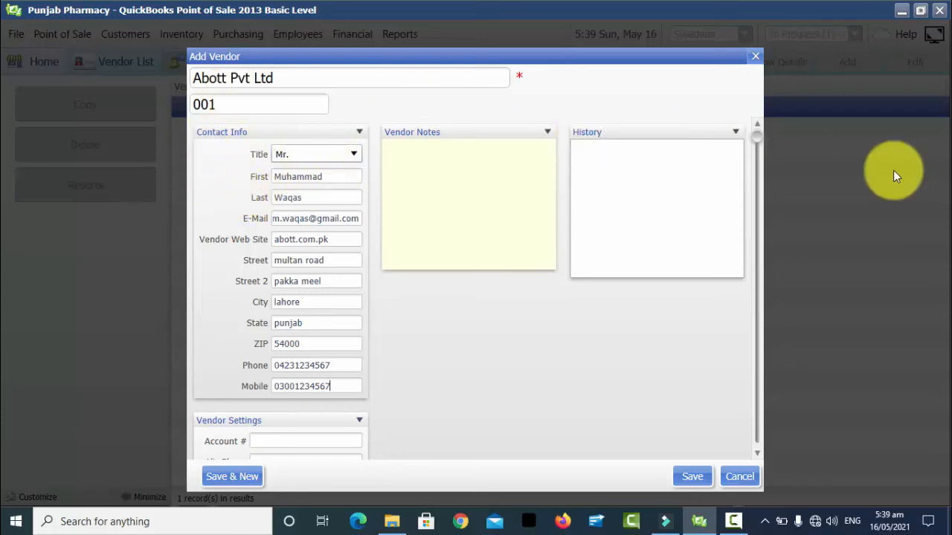
Step: Enter the vendor's account number under Vendor Settings
click(757, 138)
drag(760, 168, 751, 455)
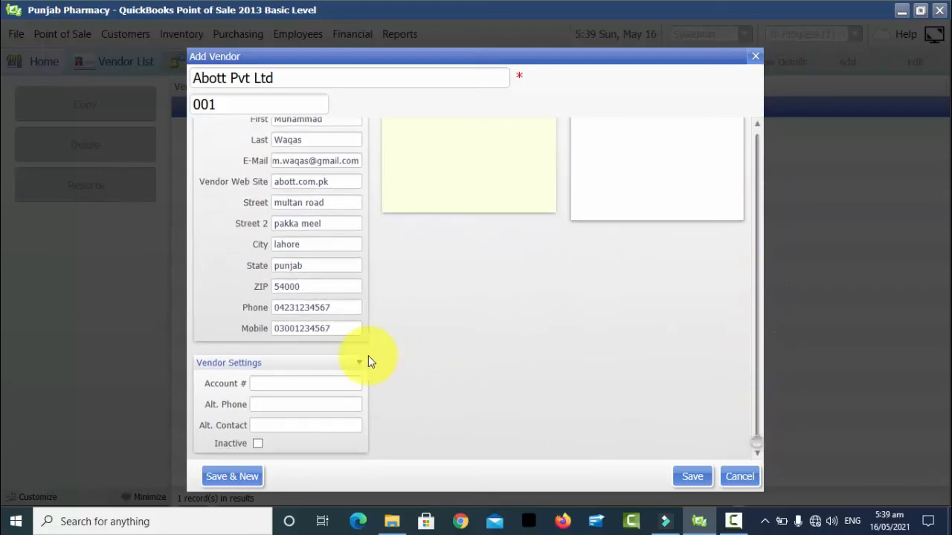
click(279, 384)
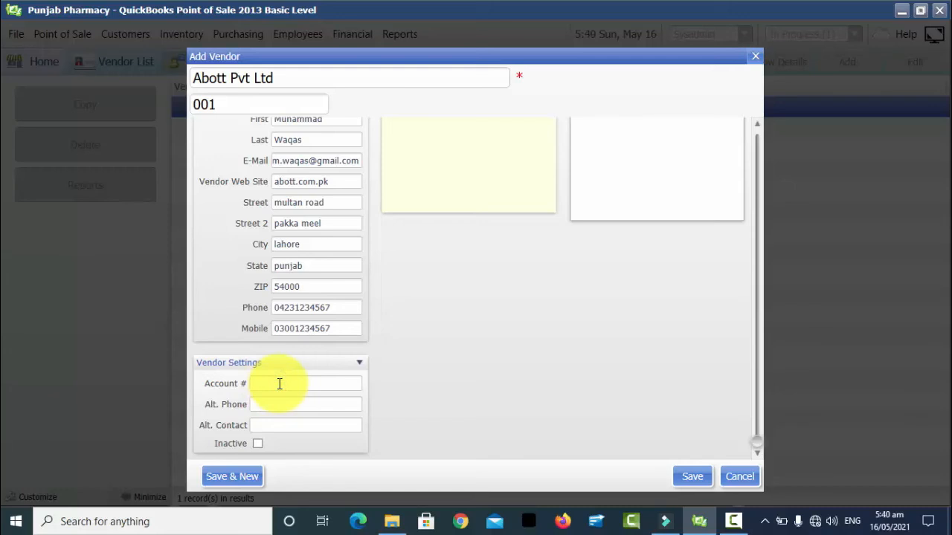
text(001234567)
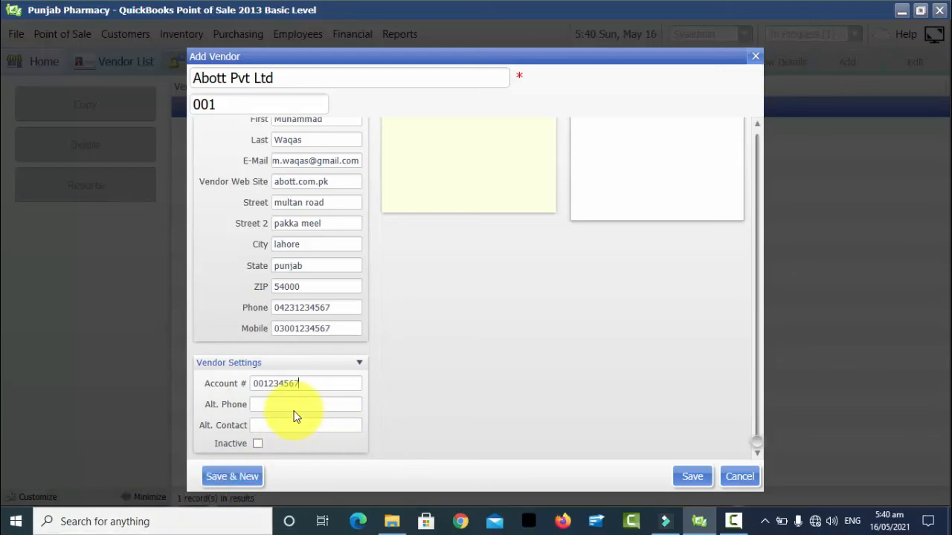
Step: Leave the vendor active and save it with Save & New
click(288, 404)
click(280, 423)
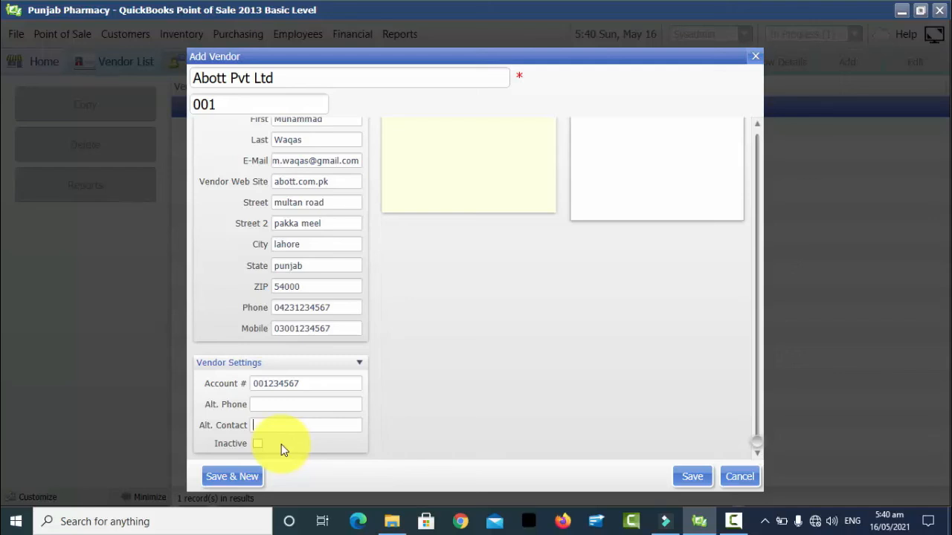
click(258, 444)
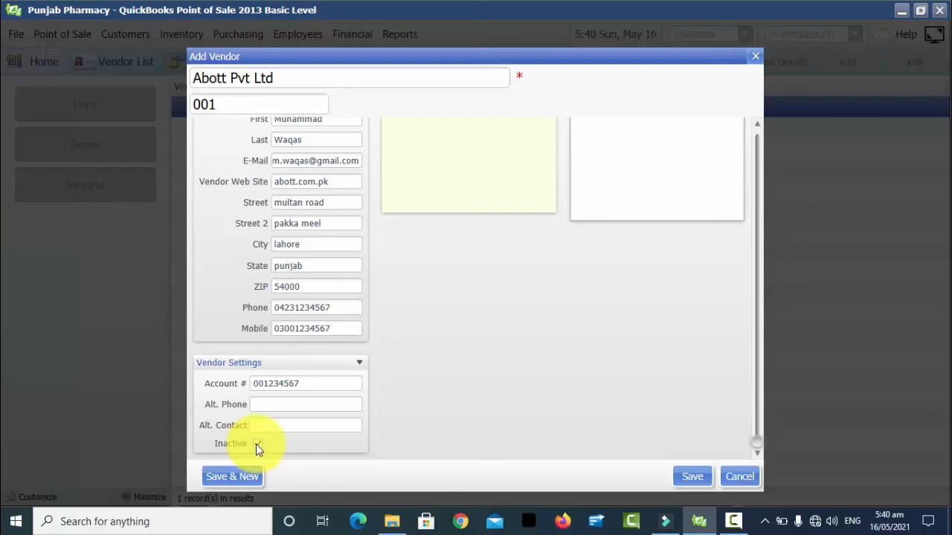
click(257, 444)
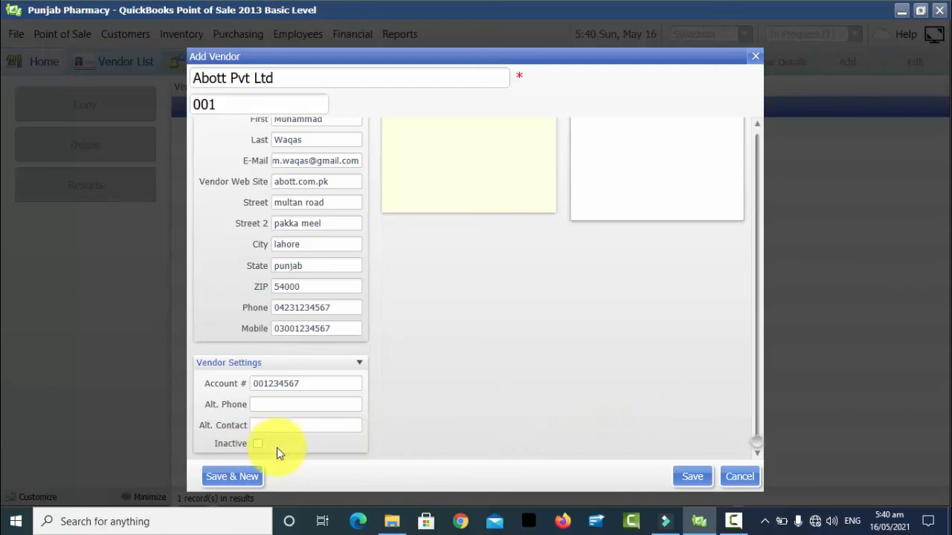
click(246, 479)
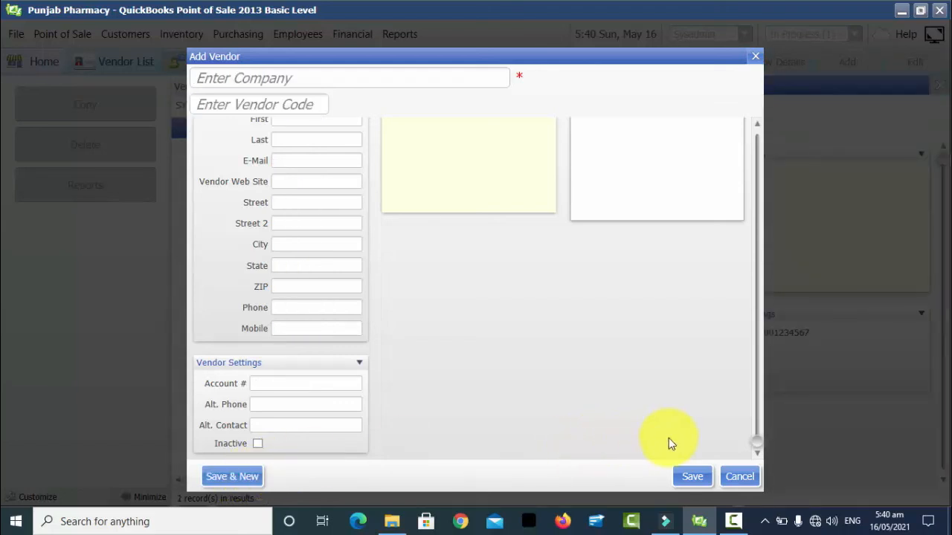
Step: Close the blank form, review Abott Pvt Ltd's details and Vendor Notes, then return Home
click(697, 476)
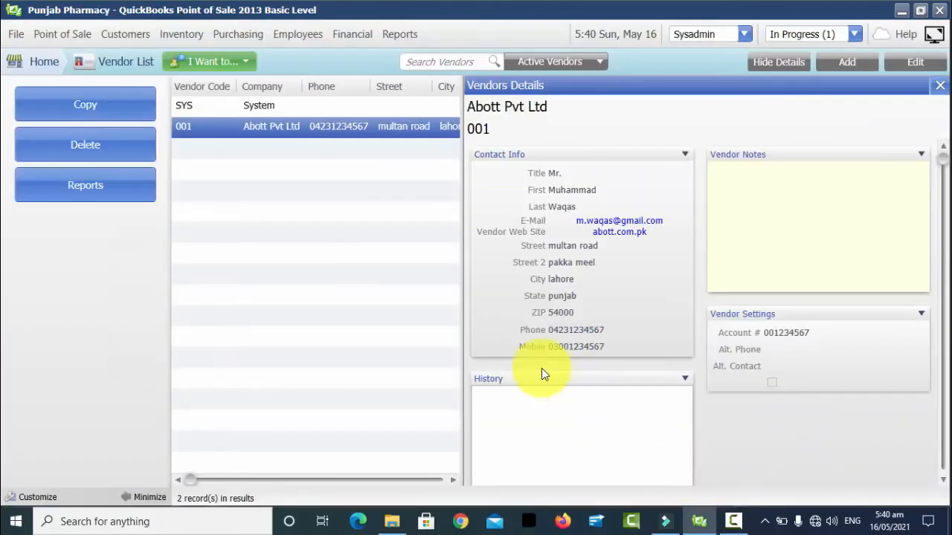
click(939, 86)
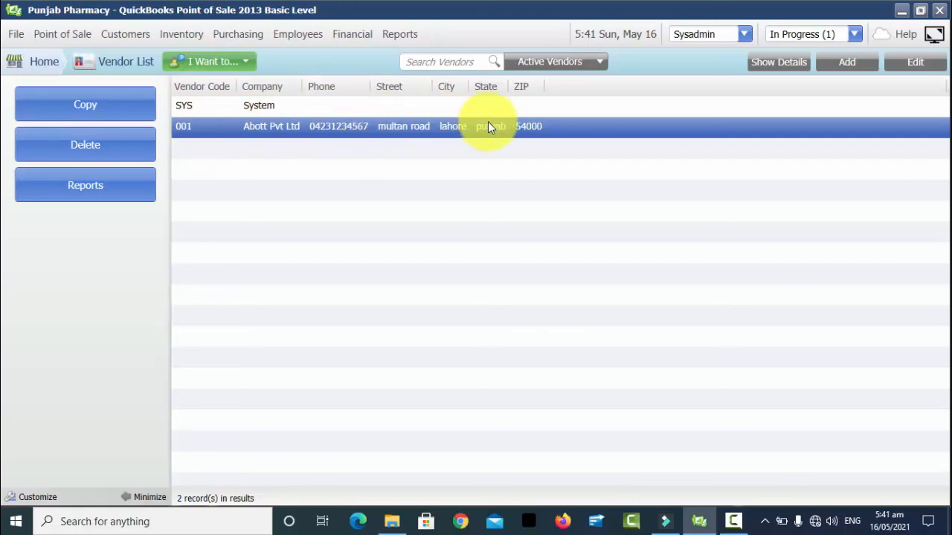
click(763, 60)
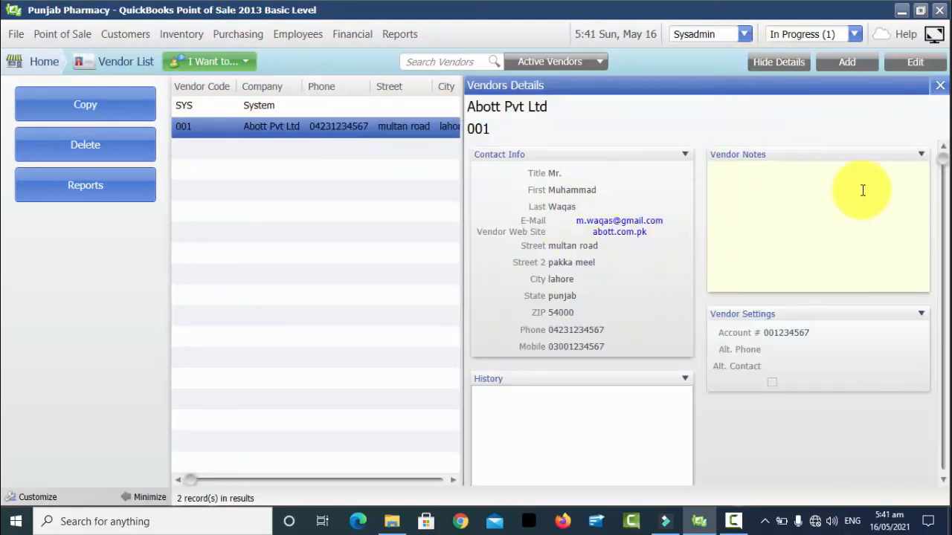
click(922, 153)
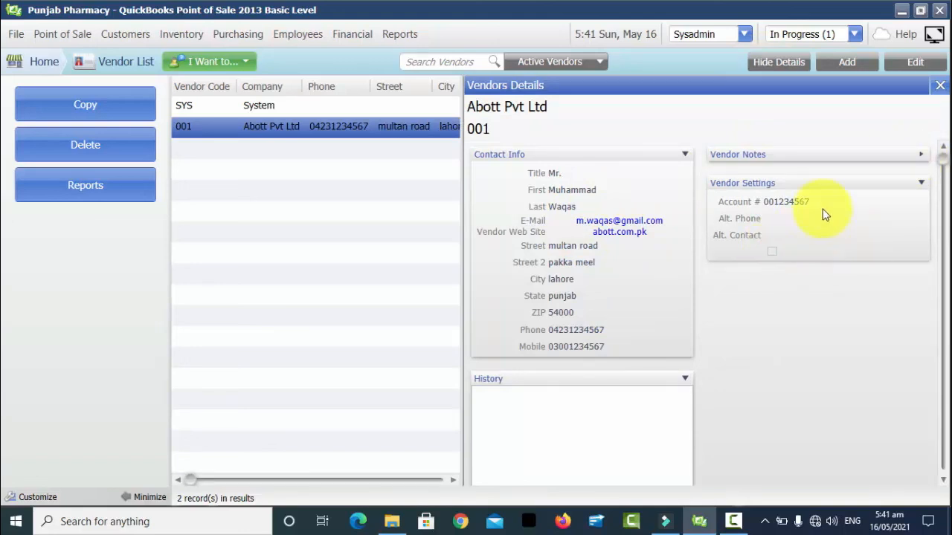
click(922, 154)
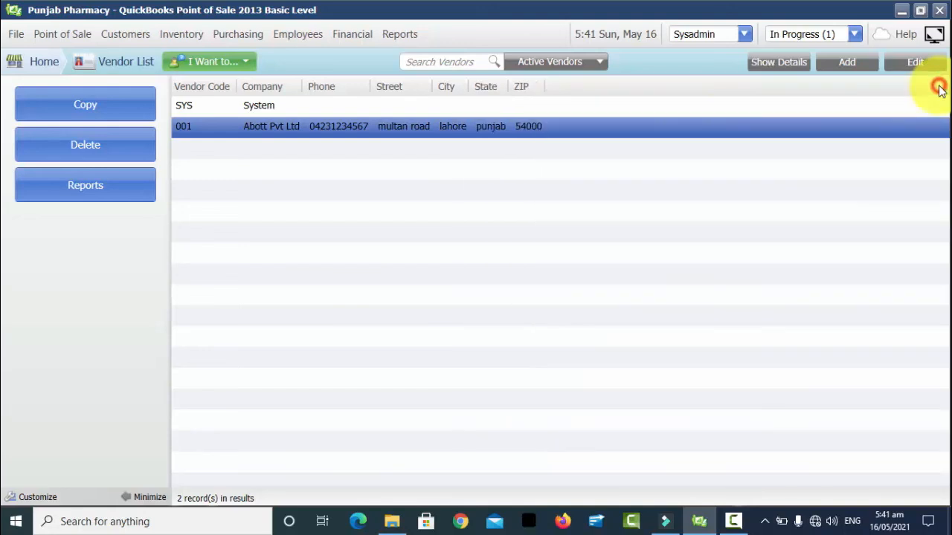
click(939, 85)
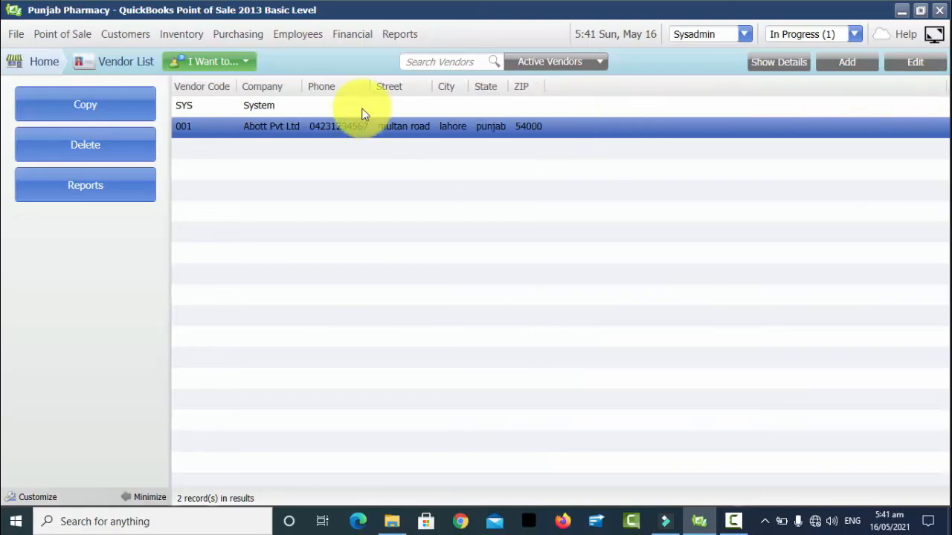
click(35, 65)
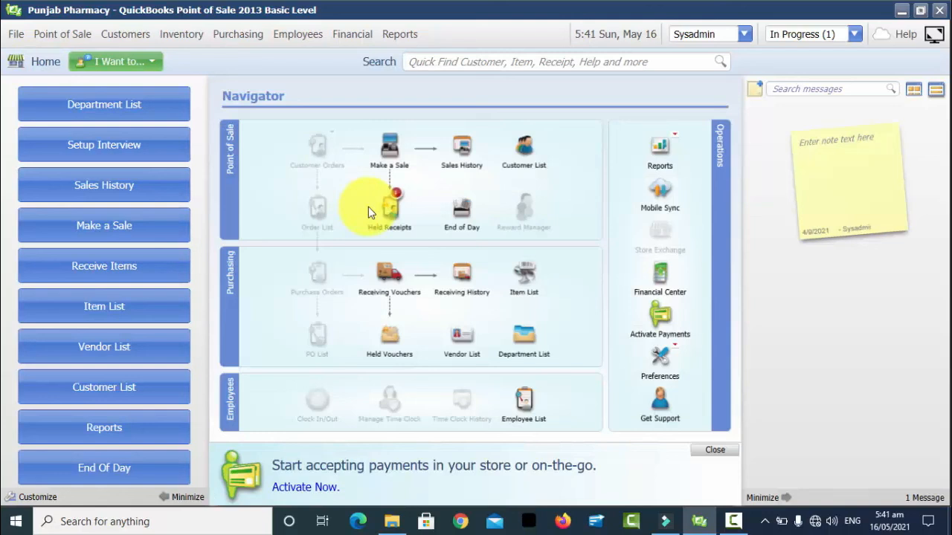